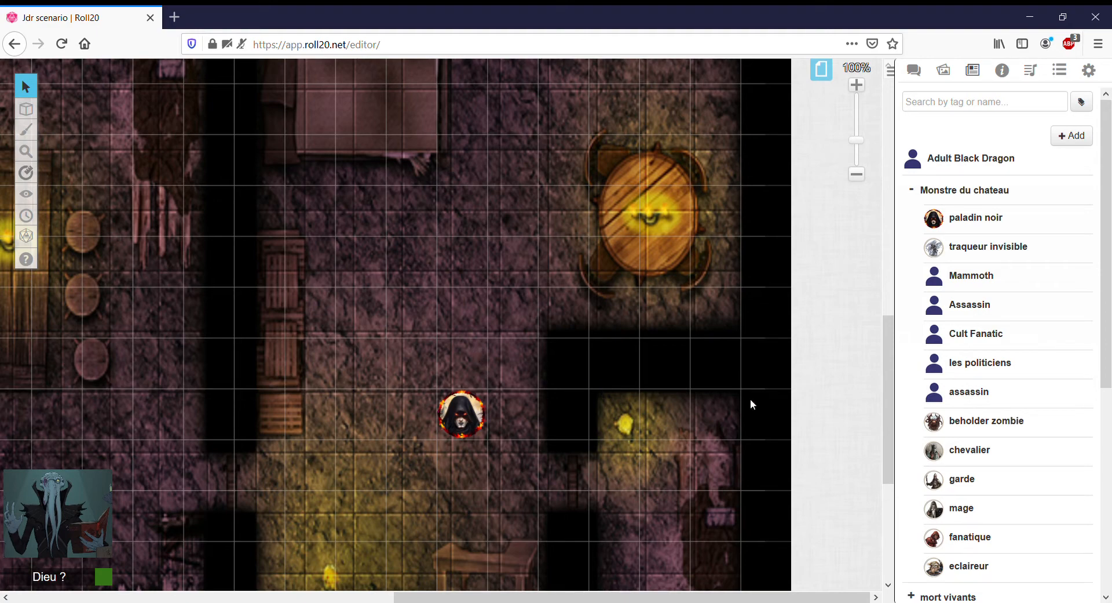
# Link Bar 1 of the paladin noir token to its hp attribute, compare it with the character sheet, and save.
pyautogui.click(459, 430)
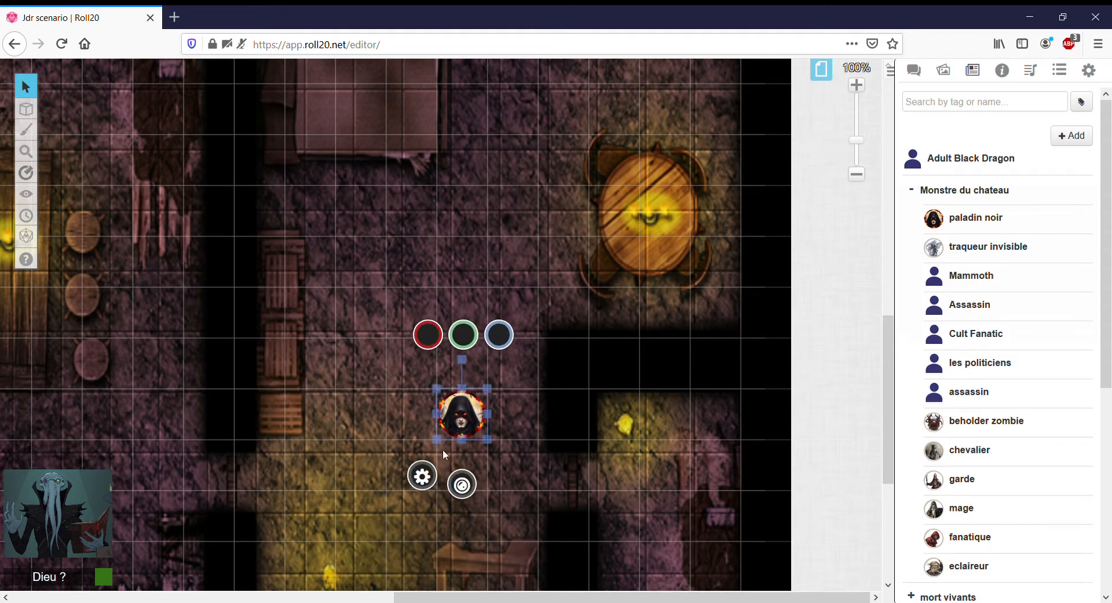
pyautogui.click(423, 477)
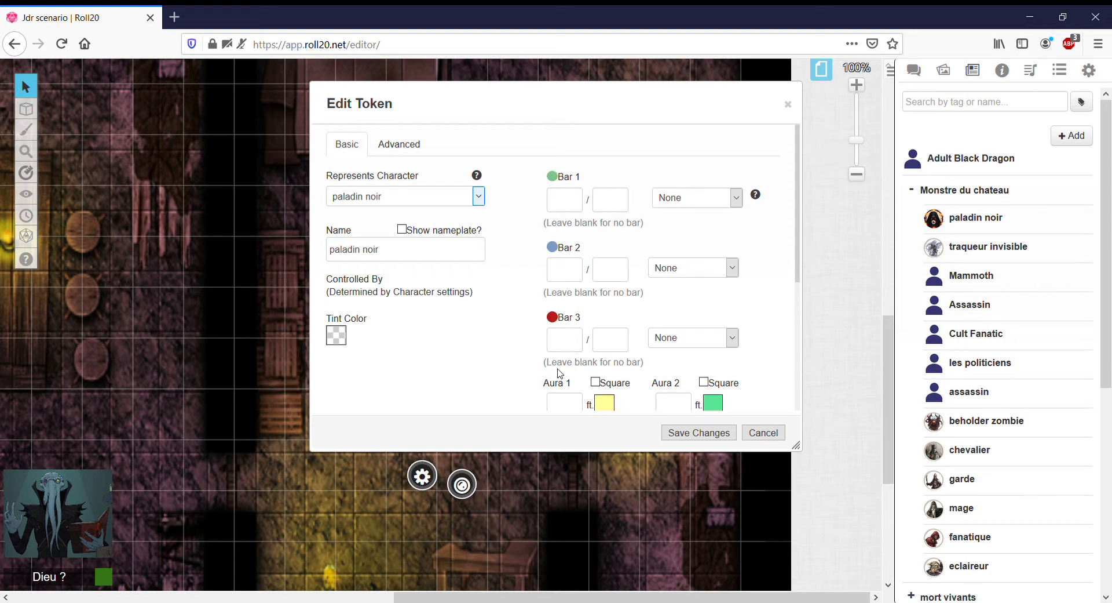
pyautogui.click(560, 177)
pyautogui.press('h')
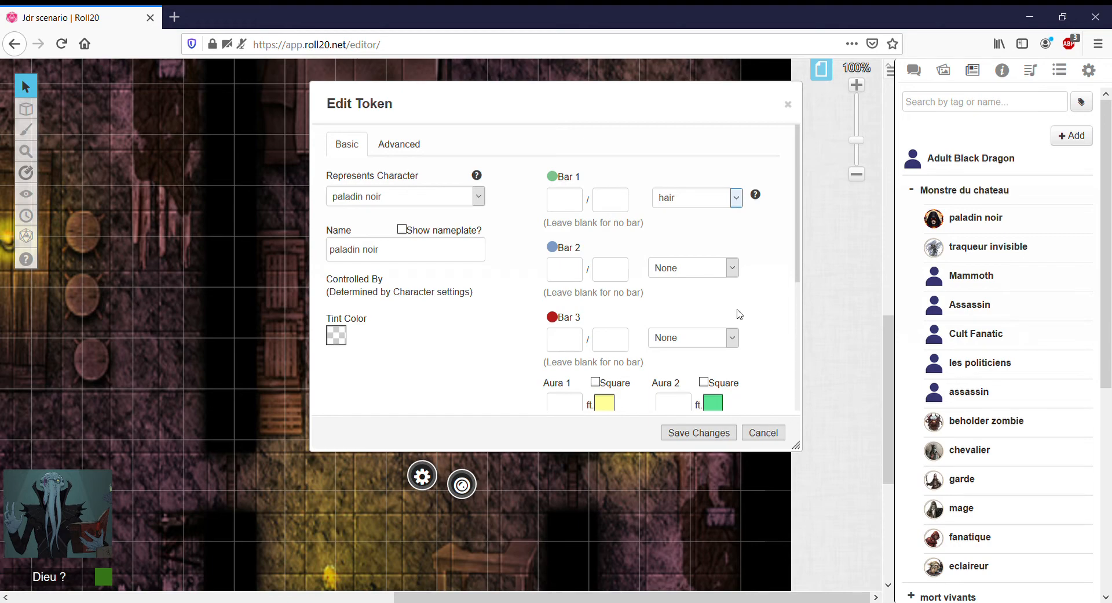
pyautogui.click(705, 453)
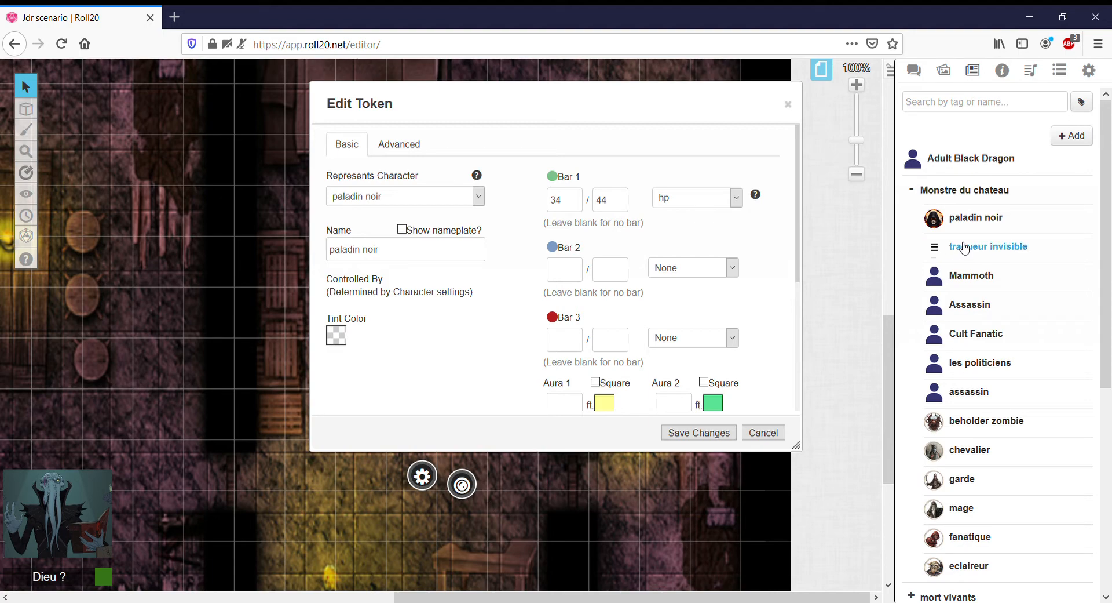
pyautogui.click(979, 219)
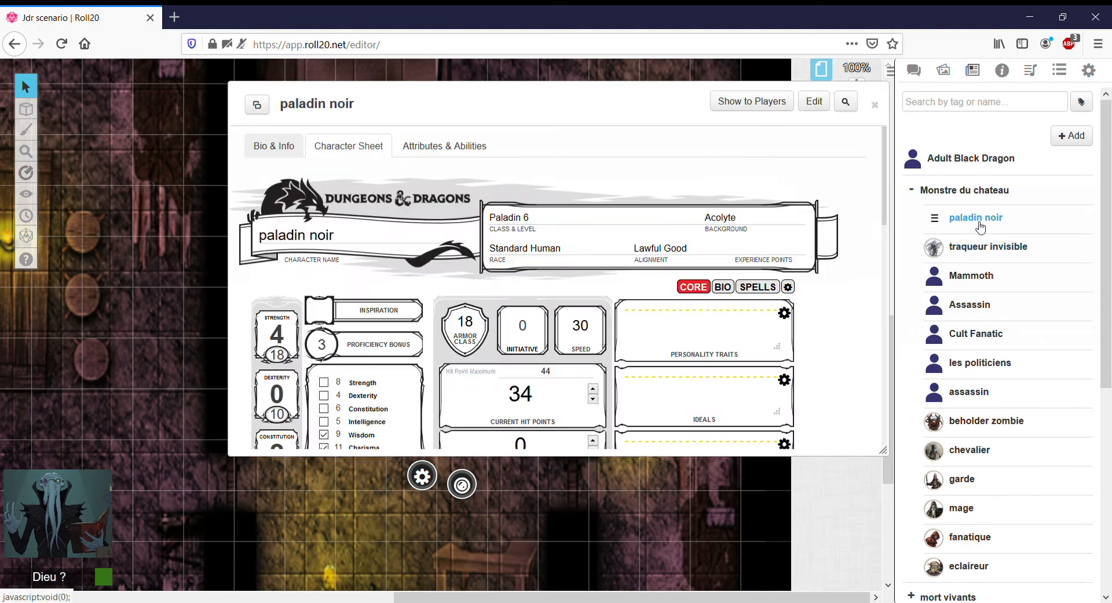
pyautogui.click(875, 105)
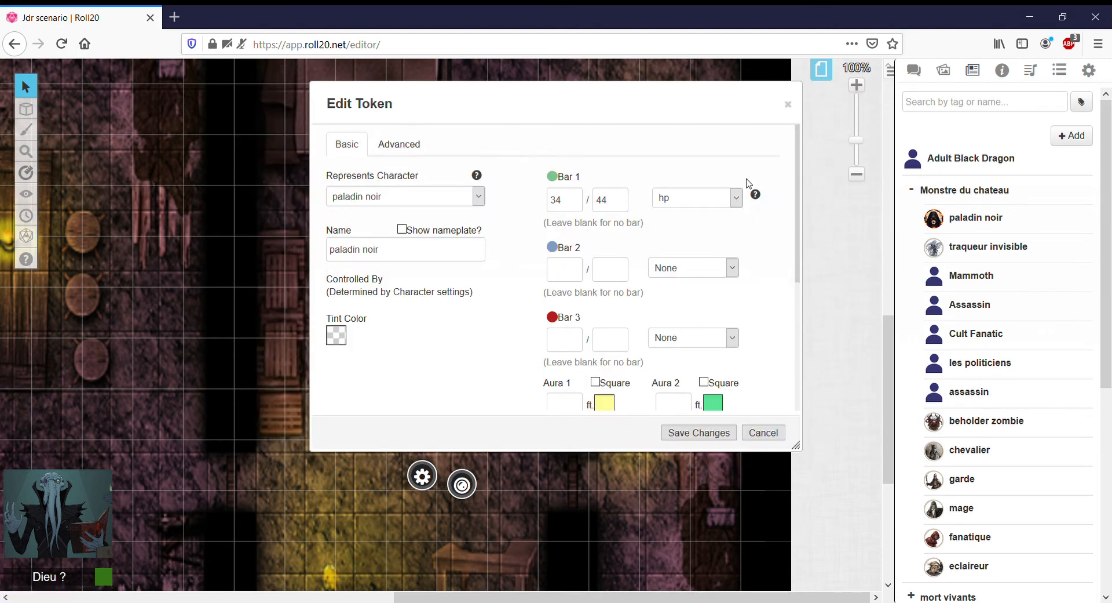
pyautogui.click(695, 431)
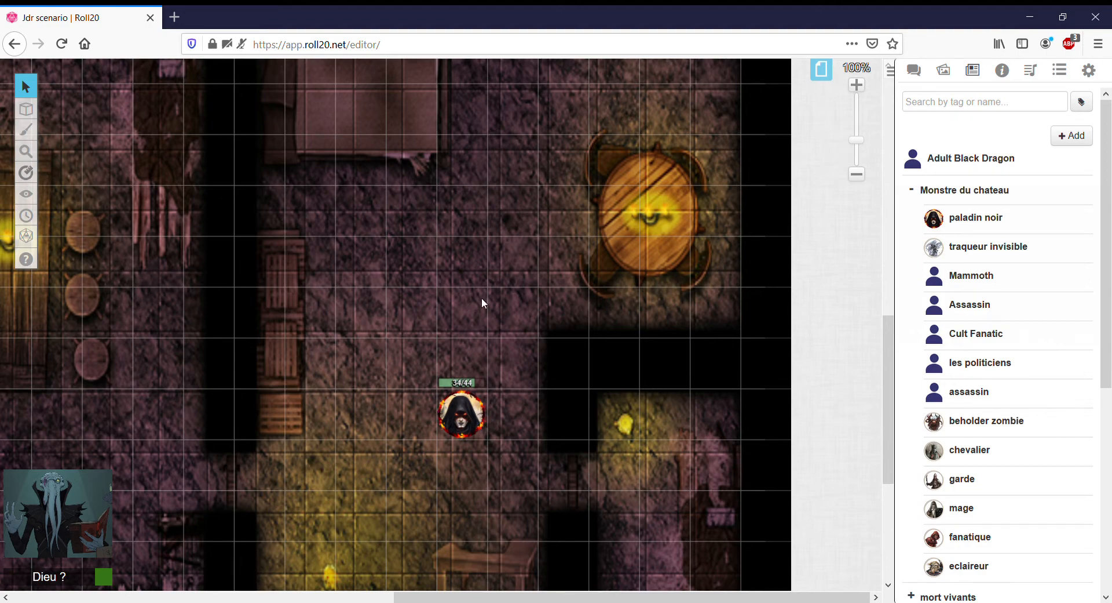
# Add 5 to the paladin noir token's green Bar 1 value directly on the map.
pyautogui.click(463, 410)
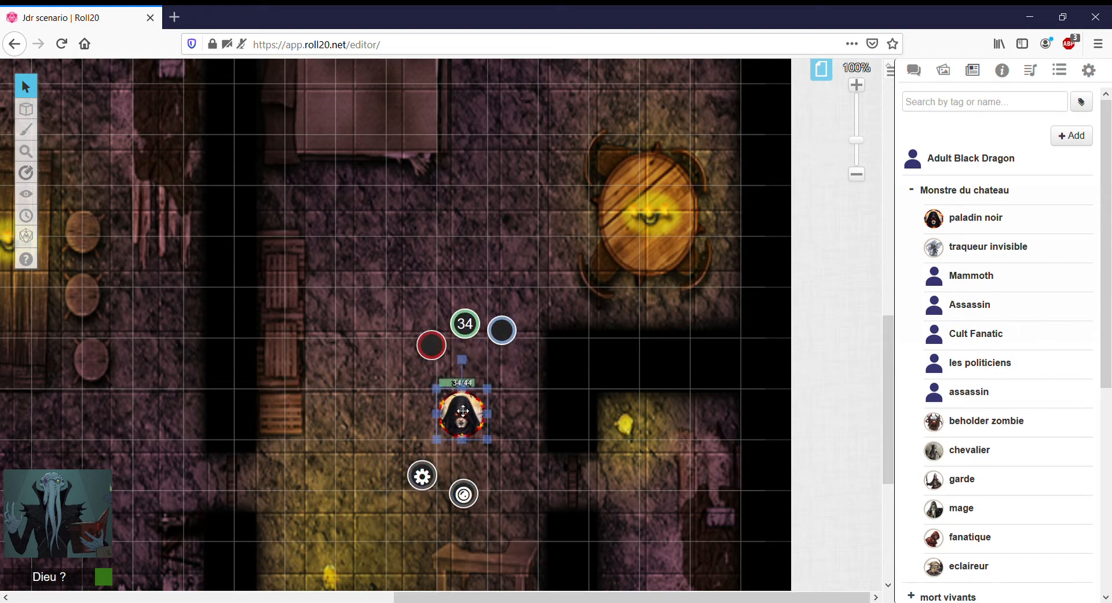
pyautogui.click(468, 336)
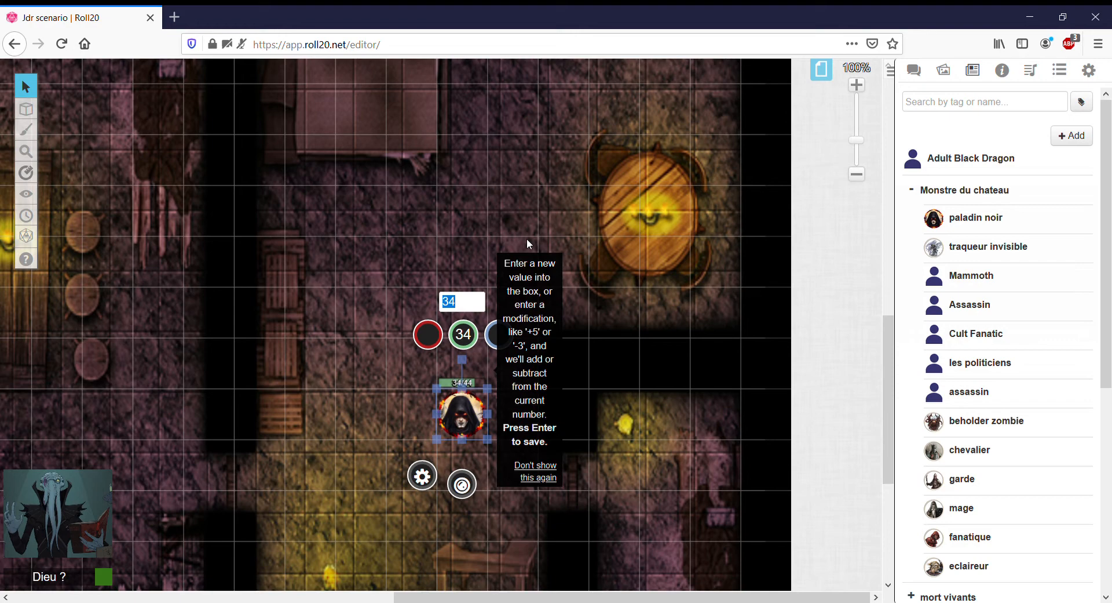
pyautogui.write('+5')
pyautogui.press('Return')
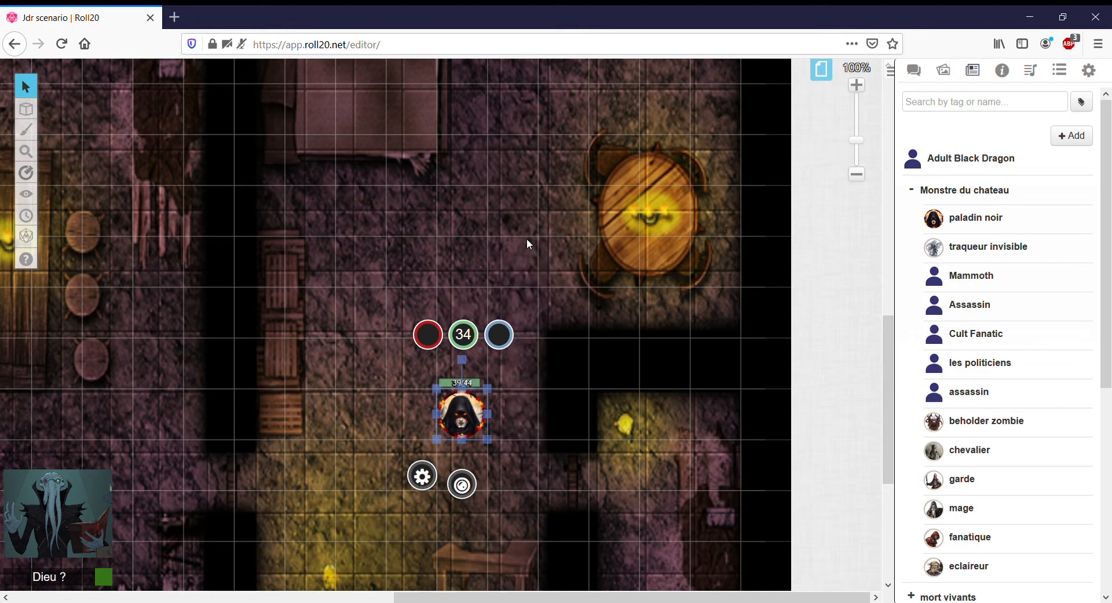
pyautogui.click(510, 392)
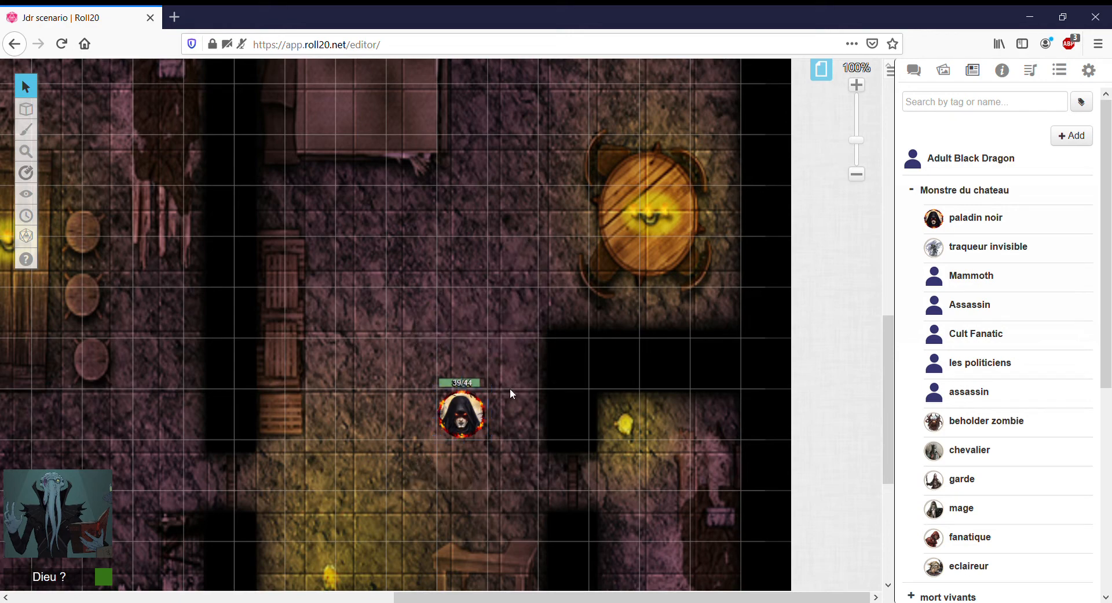
# Check the current hit points on the paladin noir character sheet and close it.
pyautogui.click(972, 219)
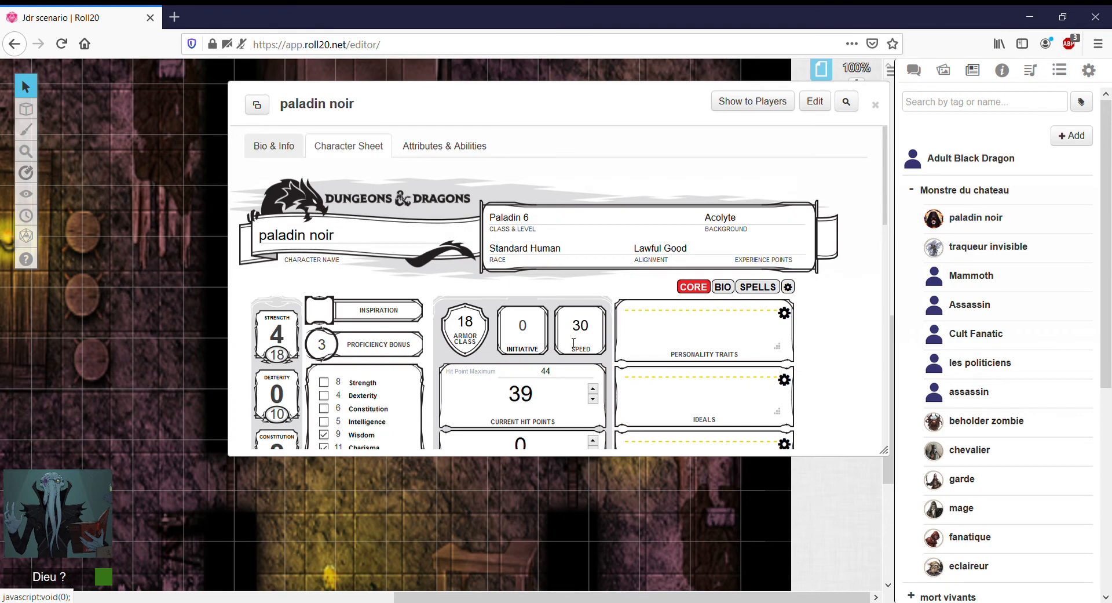
pyautogui.scroll(-2, 554, 349)
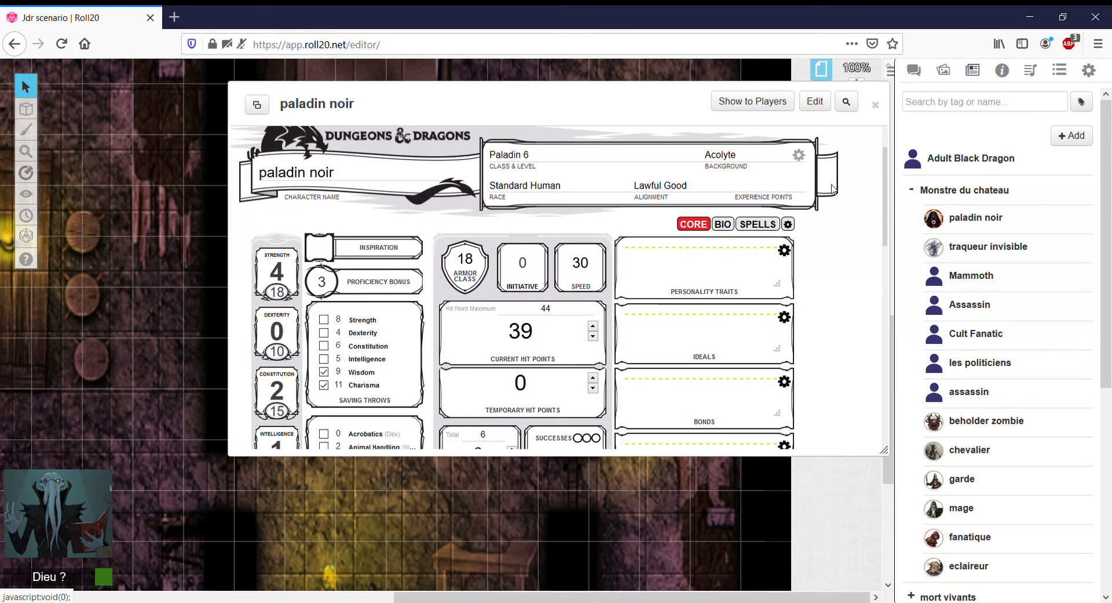
pyautogui.click(876, 106)
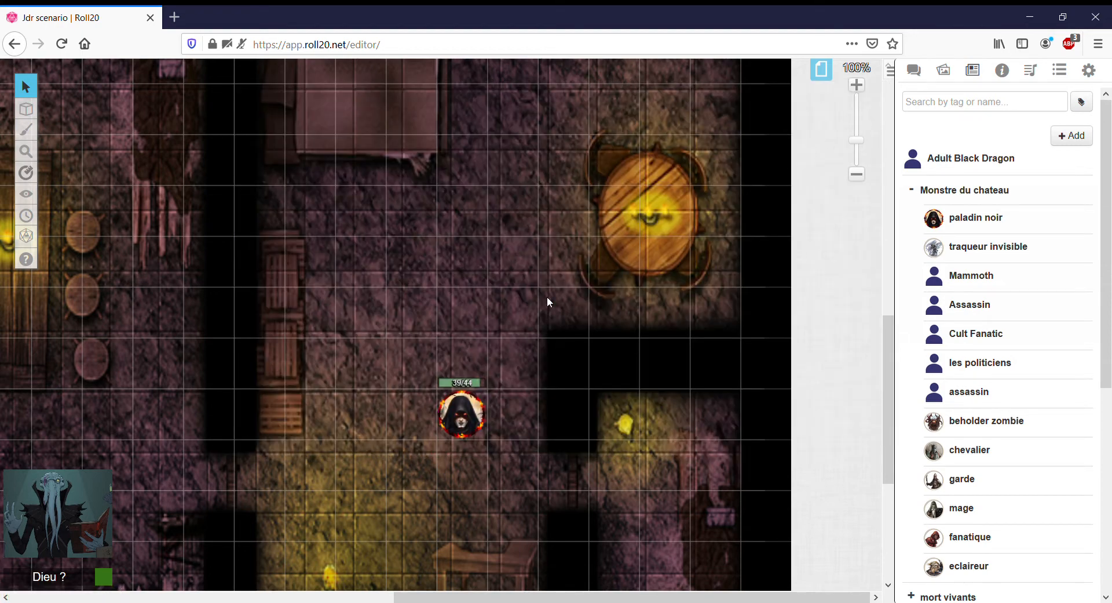
# Link Bar 2 of the paladin noir token to class_resource, check Divine Sense on the character sheet, and save.
pyautogui.click(475, 420)
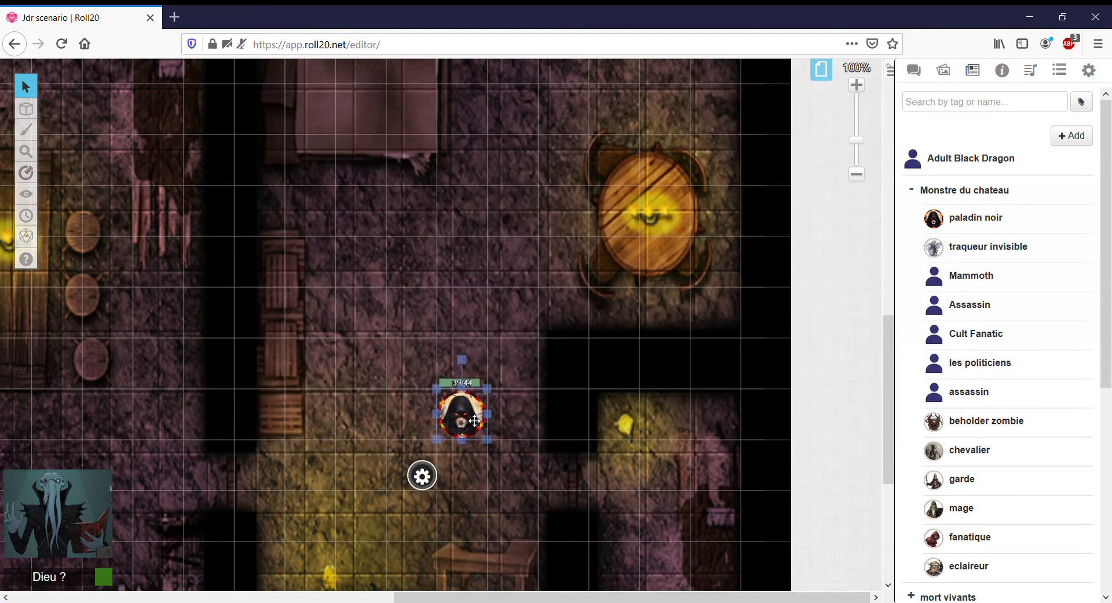
pyautogui.click(422, 477)
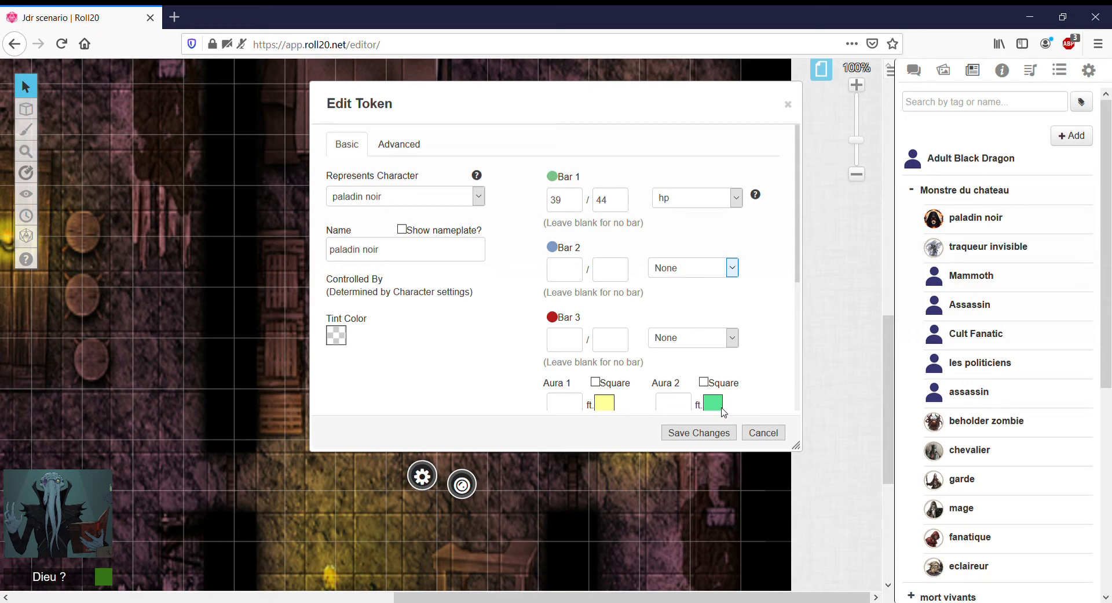
pyautogui.click(737, 378)
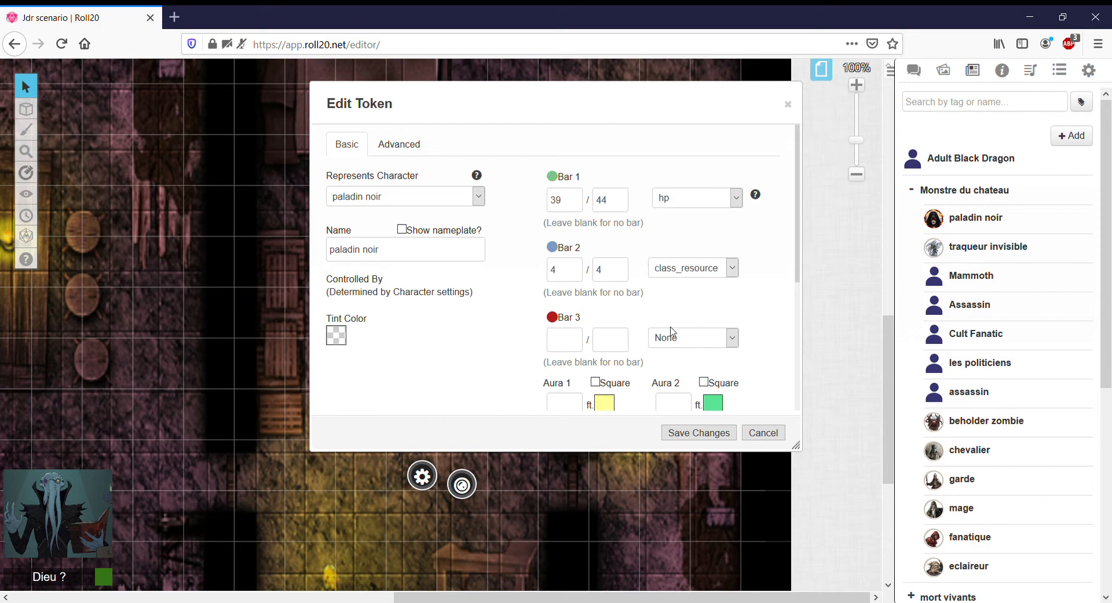
pyautogui.click(987, 225)
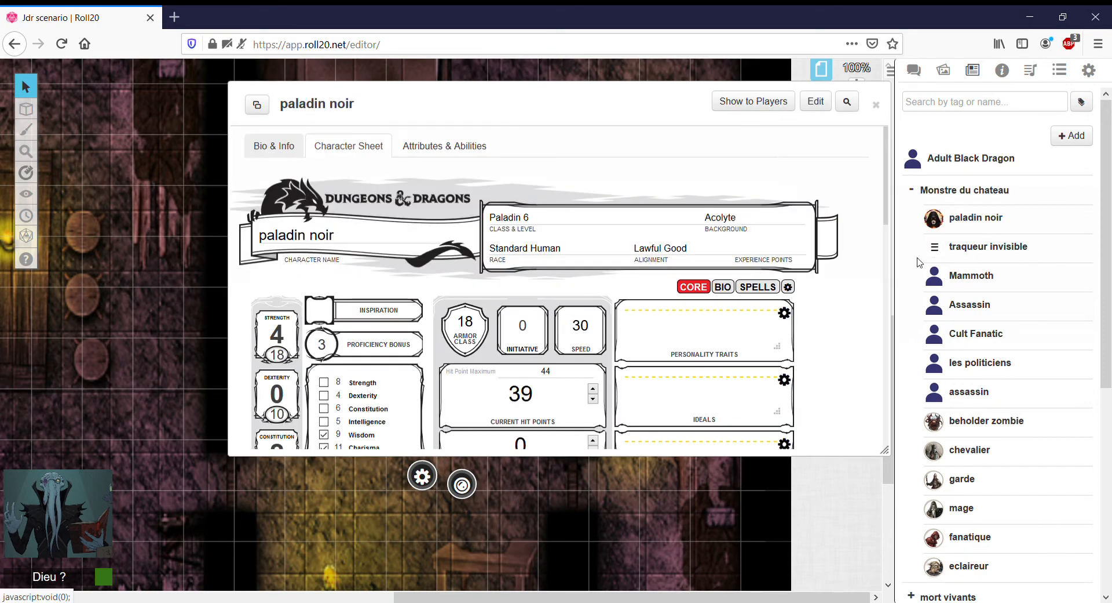
pyautogui.scroll(-3, 853, 308)
pyautogui.scroll(-2, 853, 308)
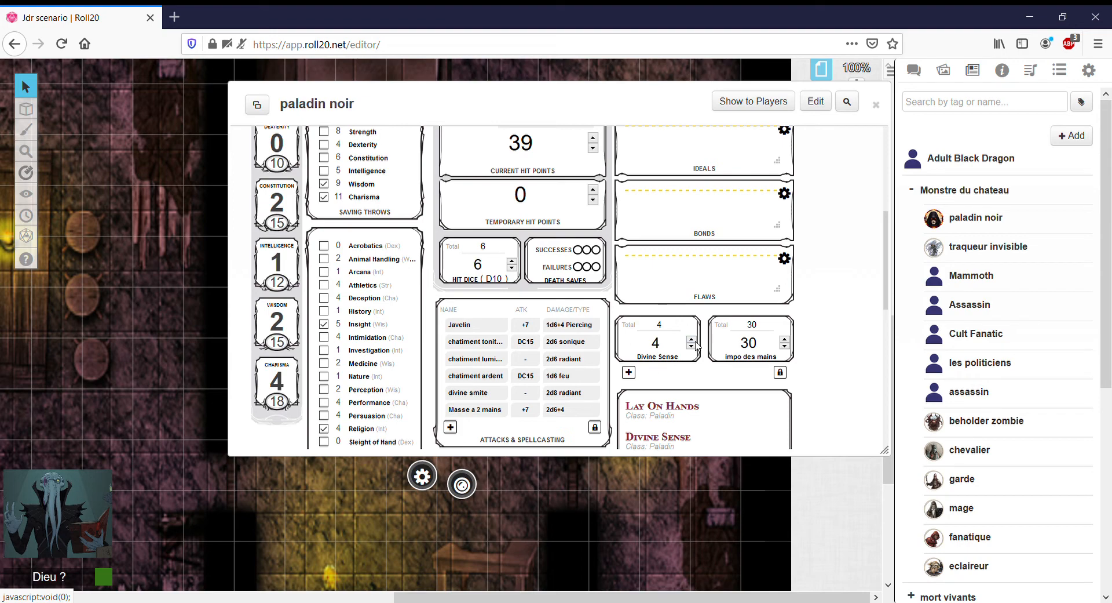
pyautogui.click(876, 105)
pyautogui.click(679, 435)
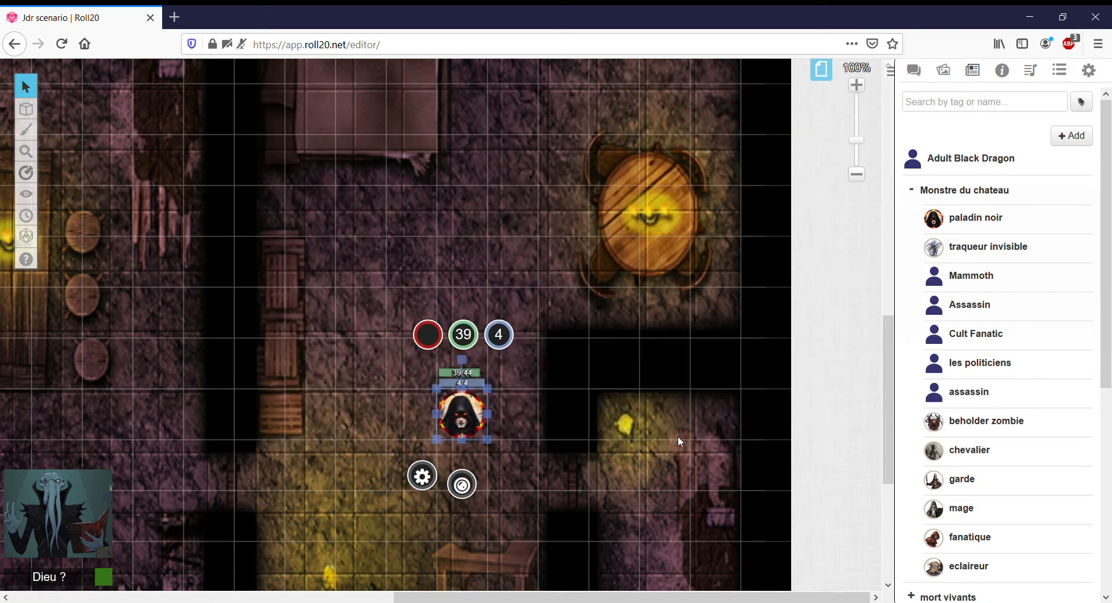
# Subtract 1 from the paladin noir token's blue Bar 2 value directly on the map.
pyautogui.click(490, 400)
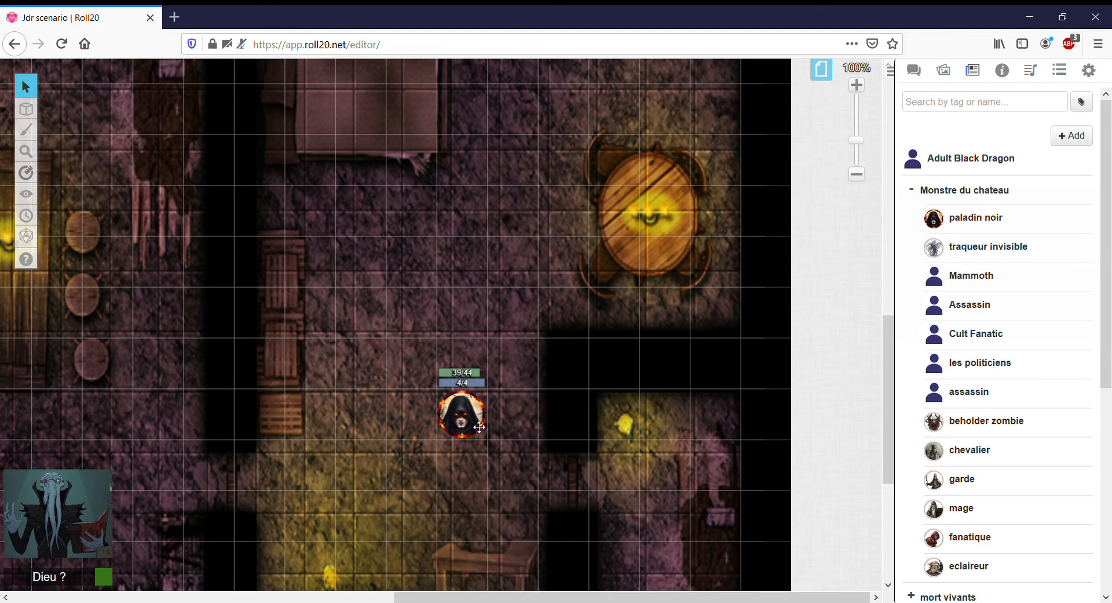
pyautogui.click(480, 426)
pyautogui.click(500, 334)
pyautogui.write('-')
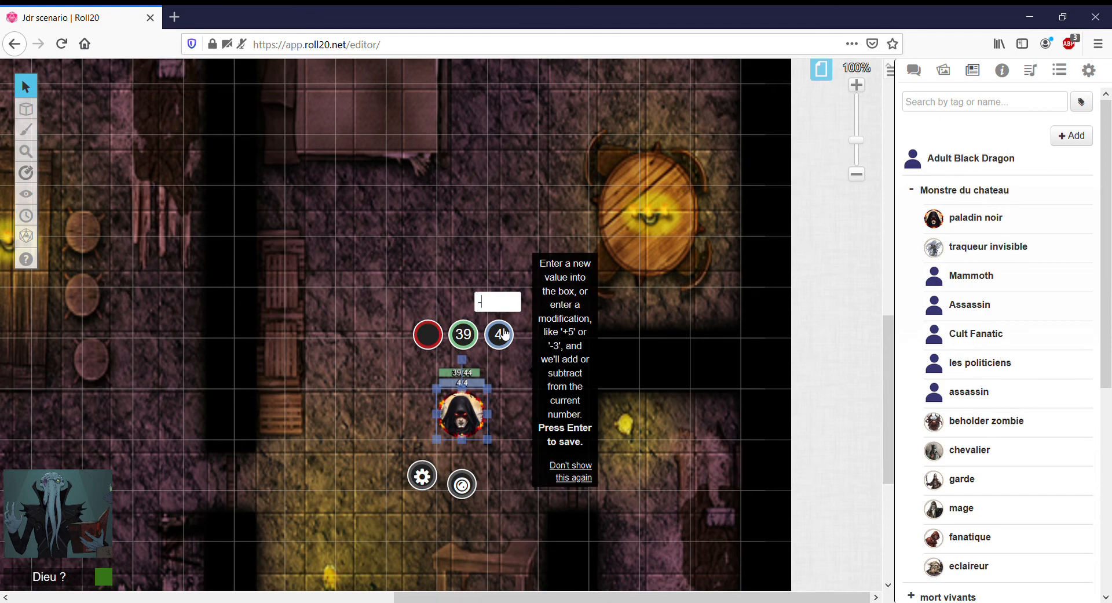
pyautogui.write('1')
pyautogui.press('Return')
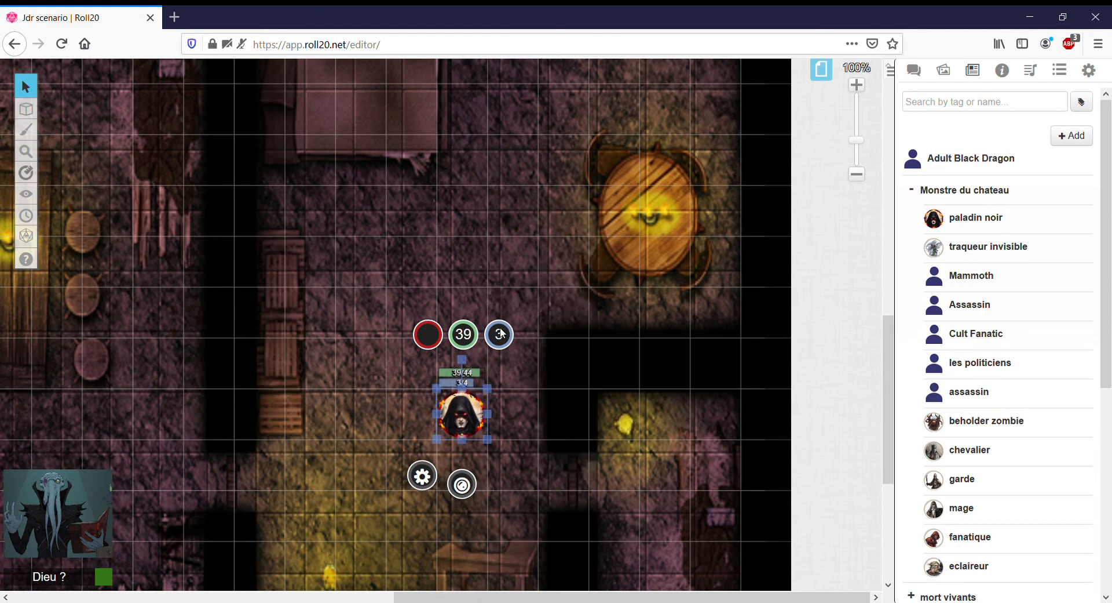
pyautogui.click(525, 430)
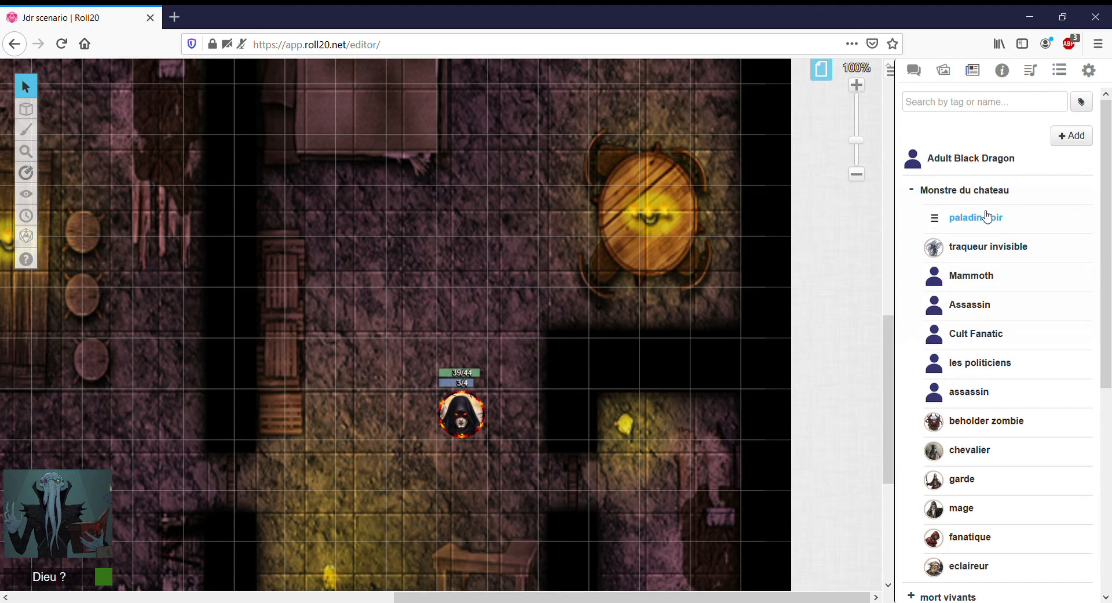
# Review the paladin noir token's bar settings and the Divine Sense and impo des mains resources on its character sheet.
pyautogui.click(483, 429)
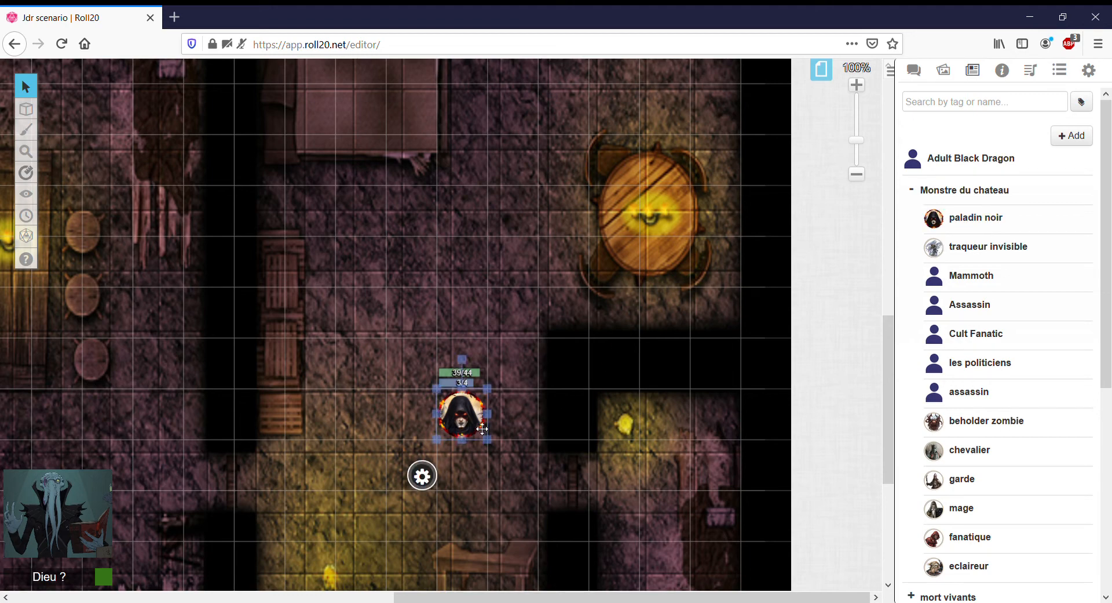
pyautogui.click(422, 476)
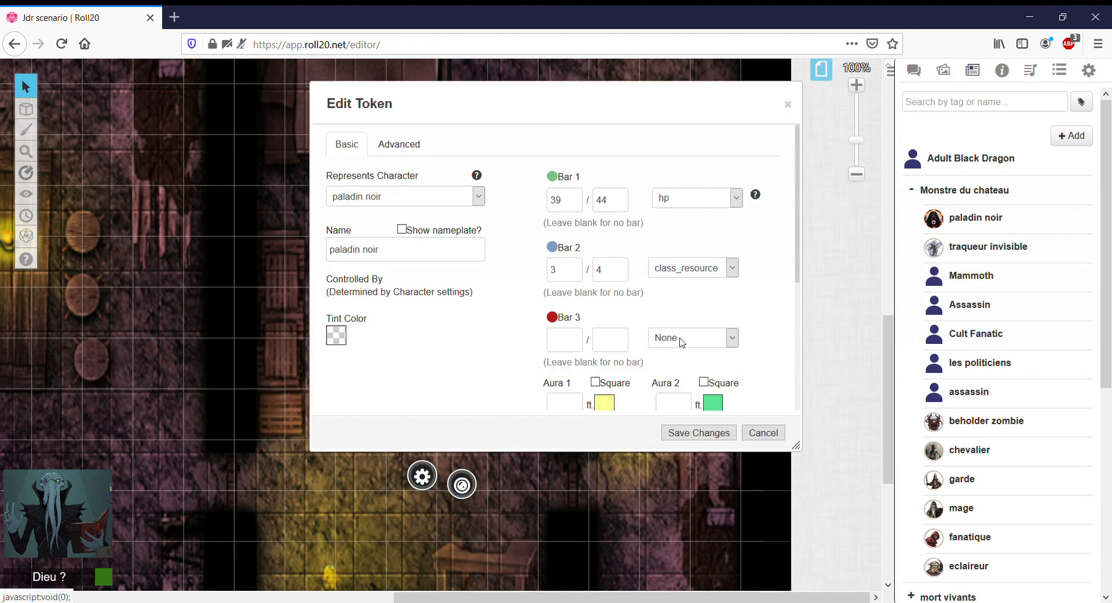
pyautogui.click(789, 103)
pyautogui.click(976, 218)
pyautogui.scroll(-3, 701, 285)
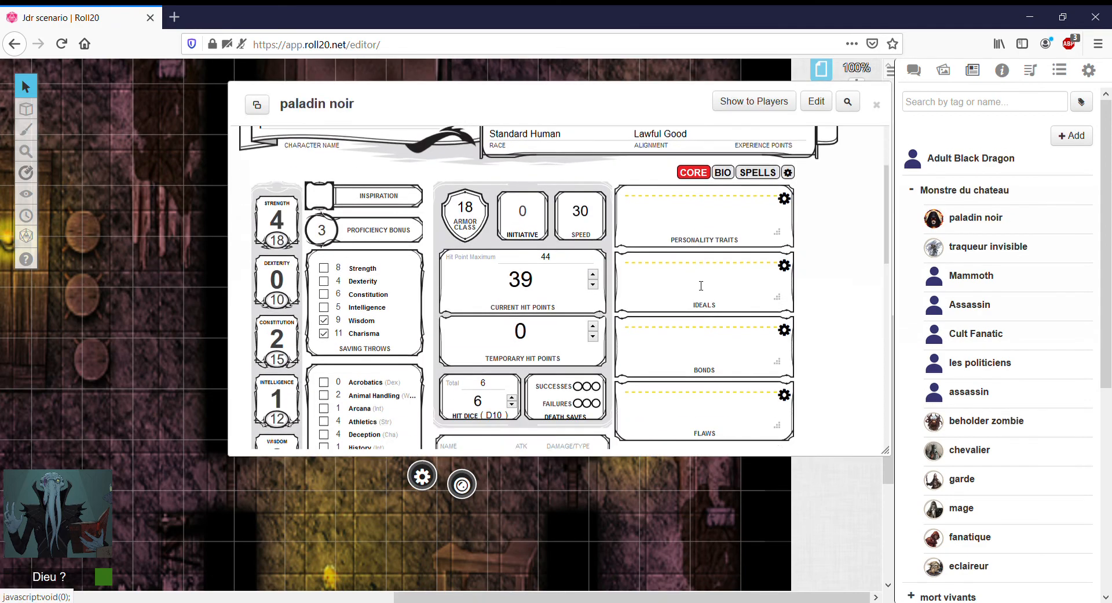
pyautogui.scroll(-3, 701, 285)
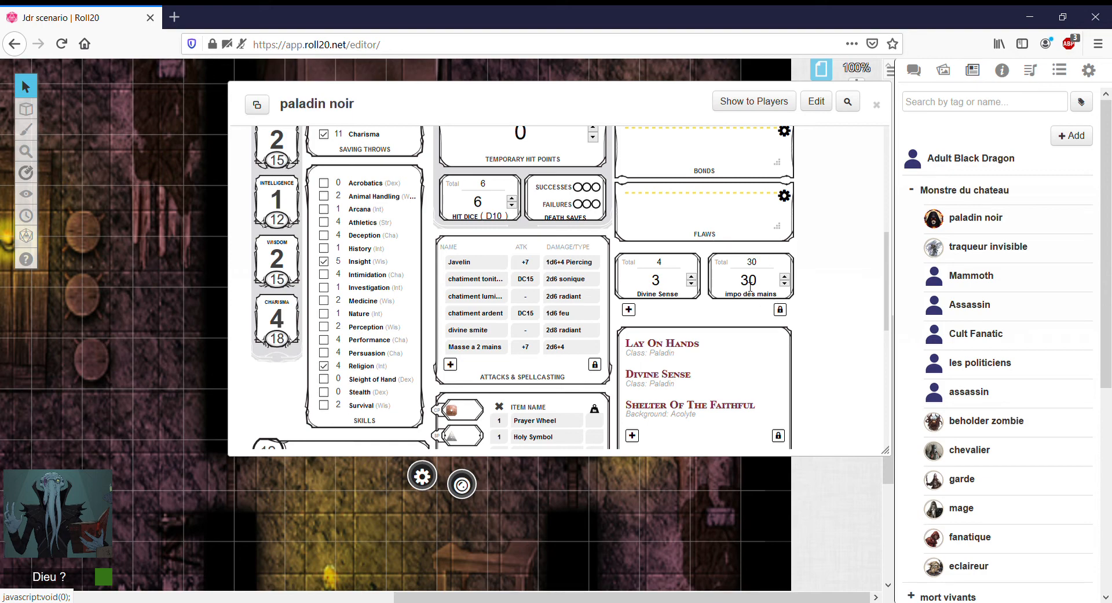
pyautogui.click(878, 105)
# Link Bar 3 of the paladin noir token to other_resource and save the changes.
pyautogui.click(428, 476)
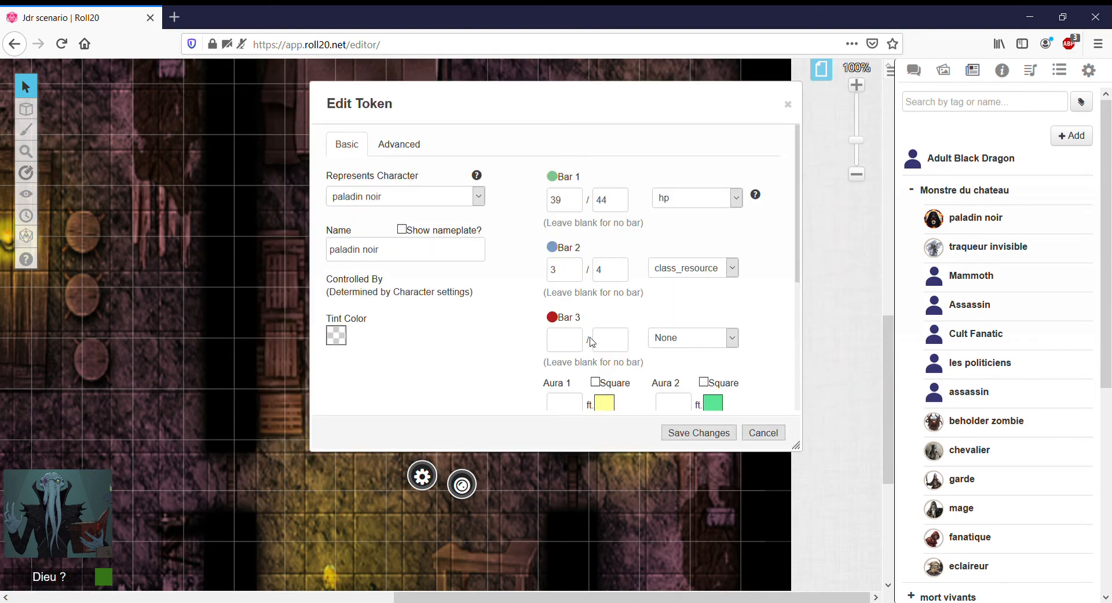
pyautogui.click(698, 343)
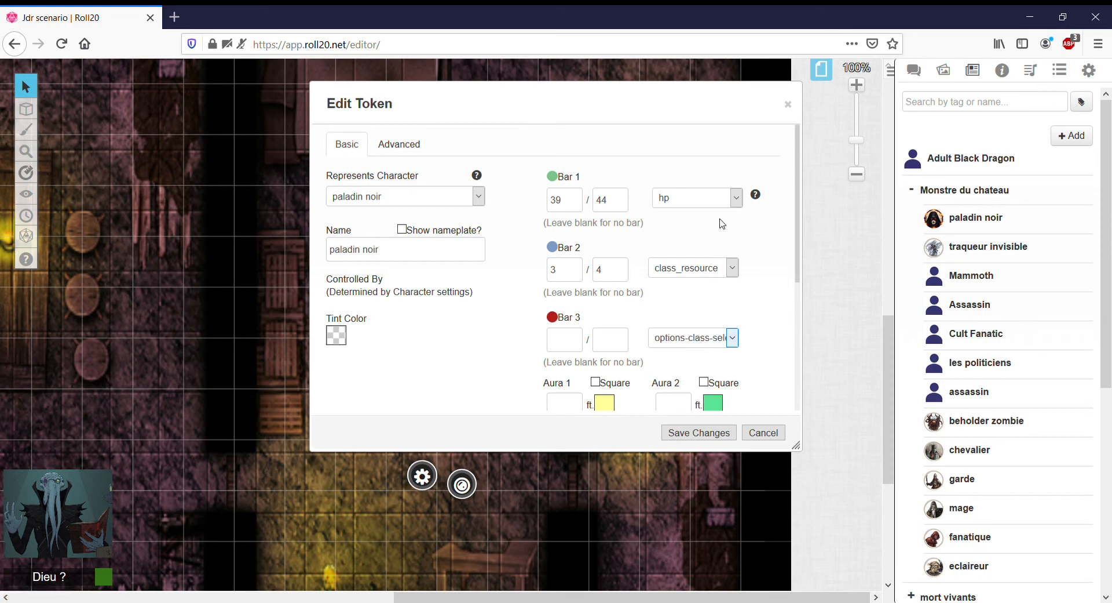
pyautogui.press('Down')
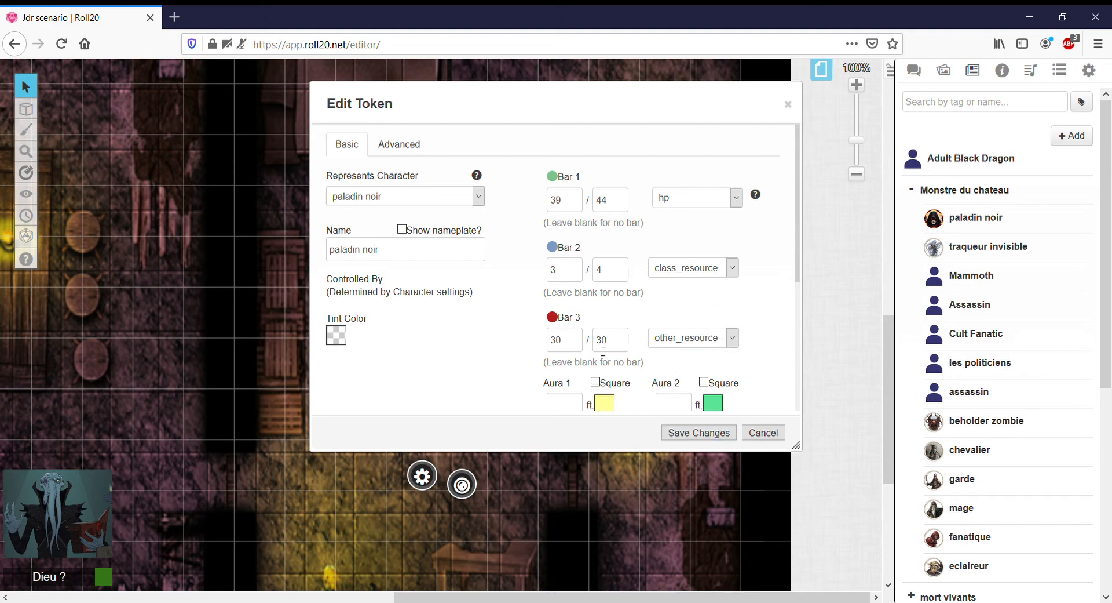
pyautogui.click(711, 434)
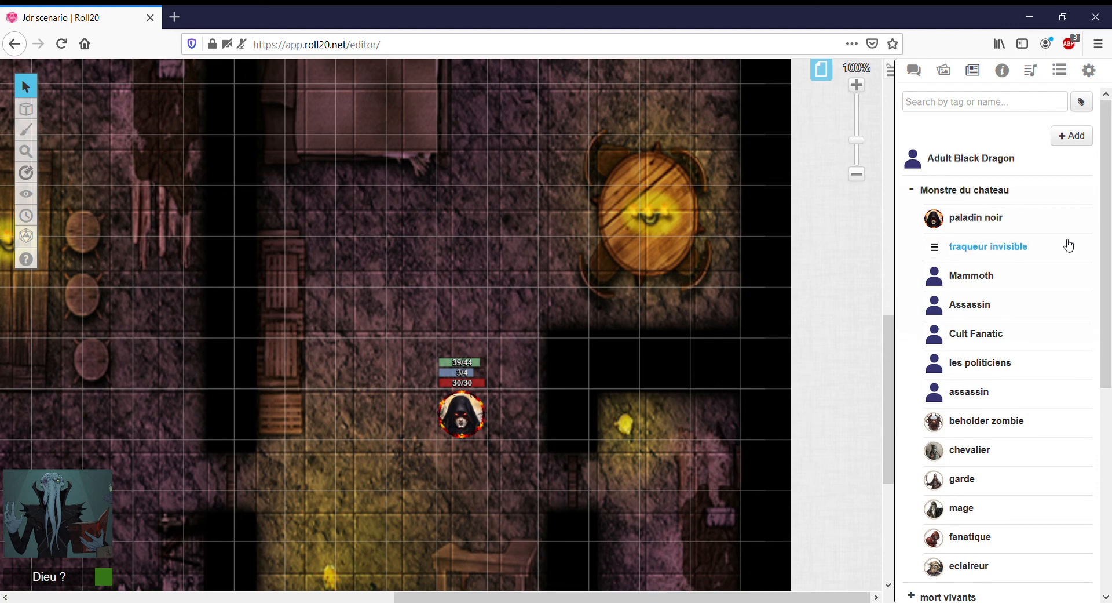
# Compare the token's three bars with the hit points and resources on the paladin noir character sheet.
pyautogui.click(1013, 226)
pyautogui.scroll(-4, 537, 274)
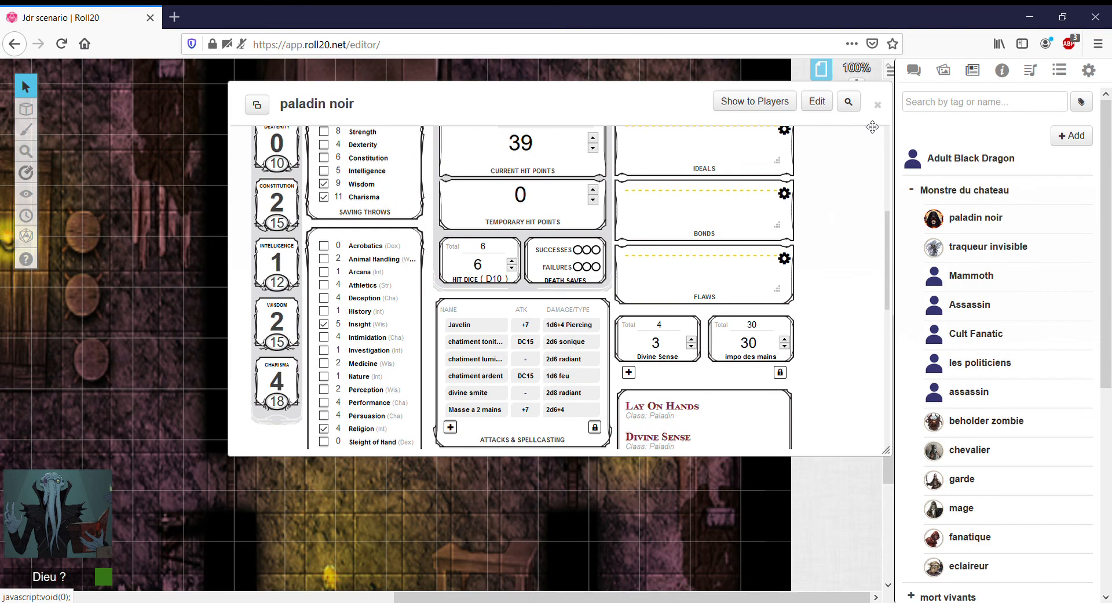
pyautogui.click(886, 107)
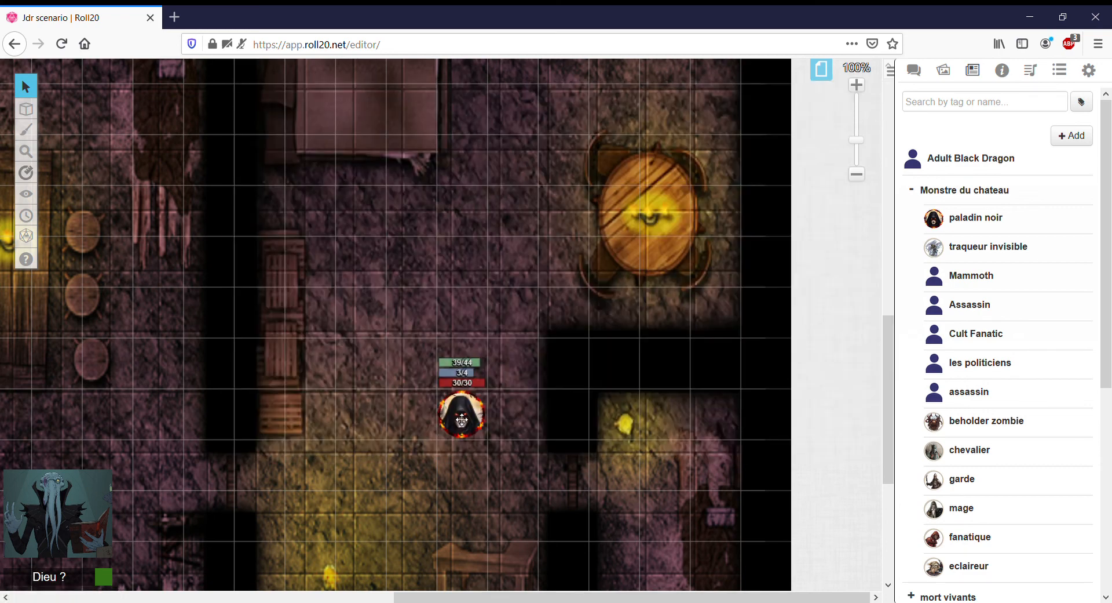
# Allow players to see Bar 1 in the paladin noir token's advanced player permissions.
pyautogui.click(462, 417)
pyautogui.click(436, 479)
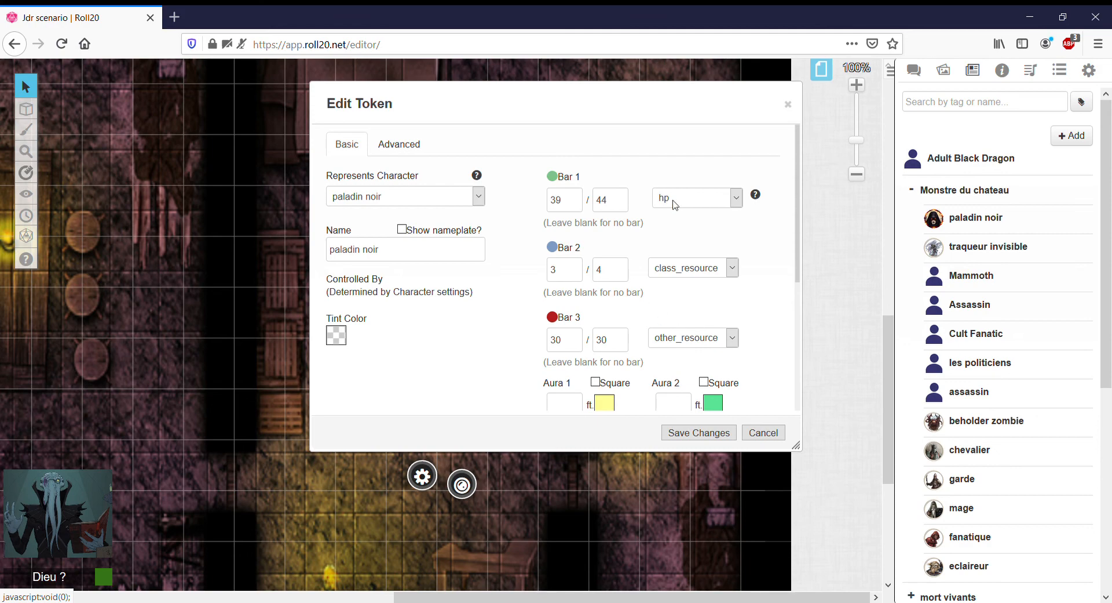
pyautogui.click(407, 149)
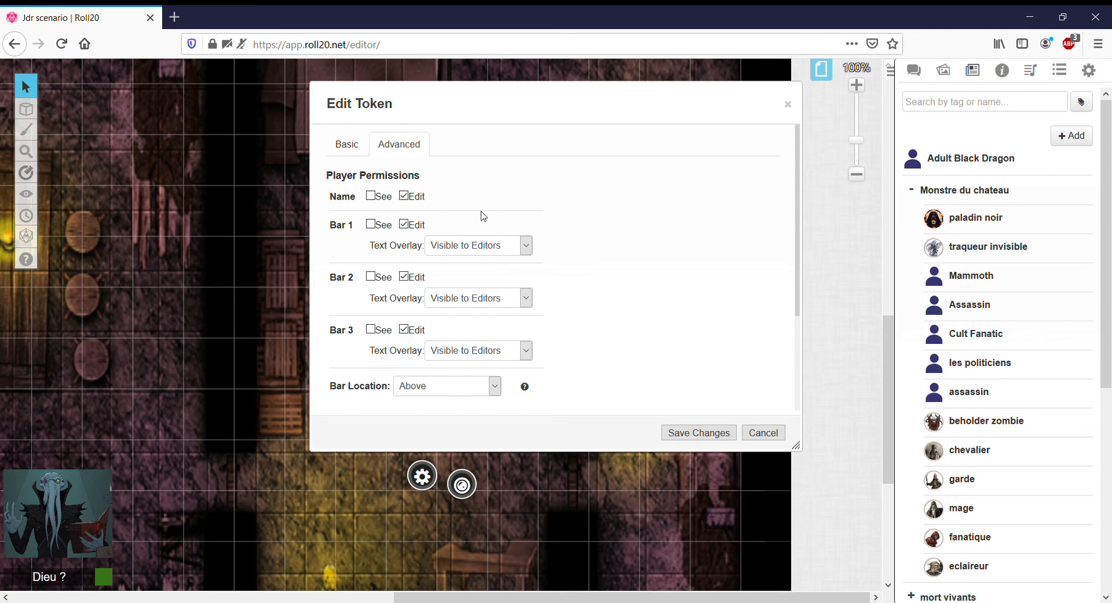
pyautogui.click(376, 229)
# Turn on the nameplate for the paladin noir token and save the token settings.
pyautogui.click(344, 151)
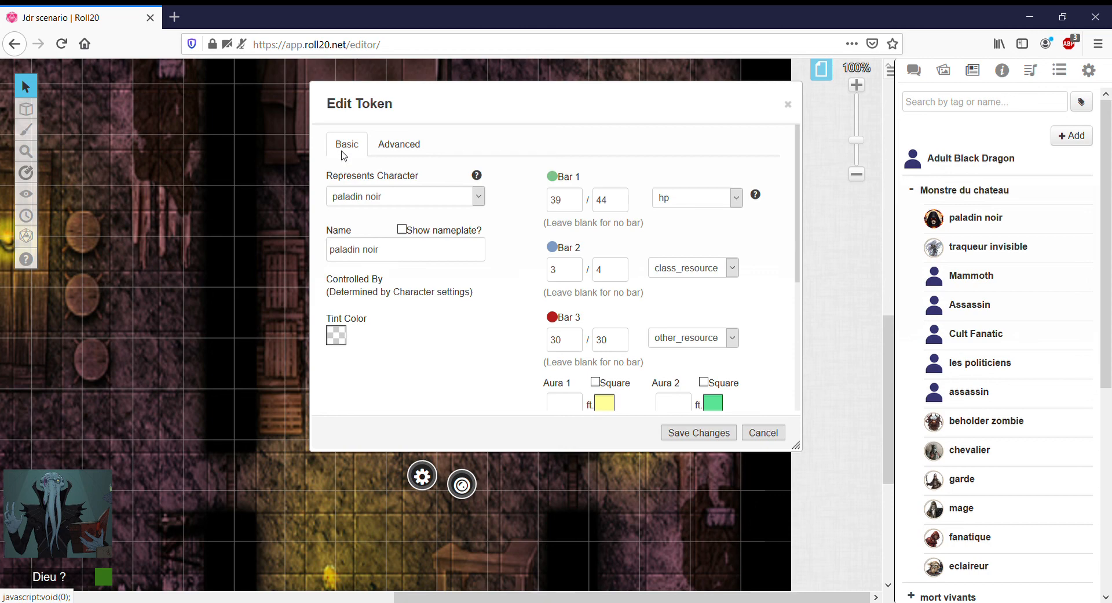
pyautogui.click(414, 232)
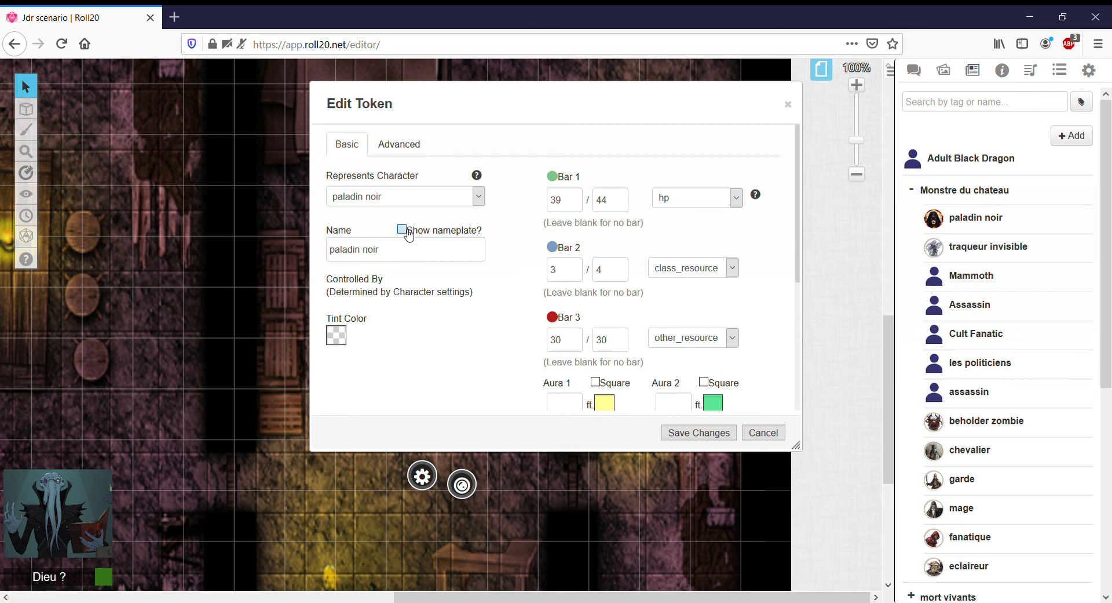
pyautogui.click(730, 431)
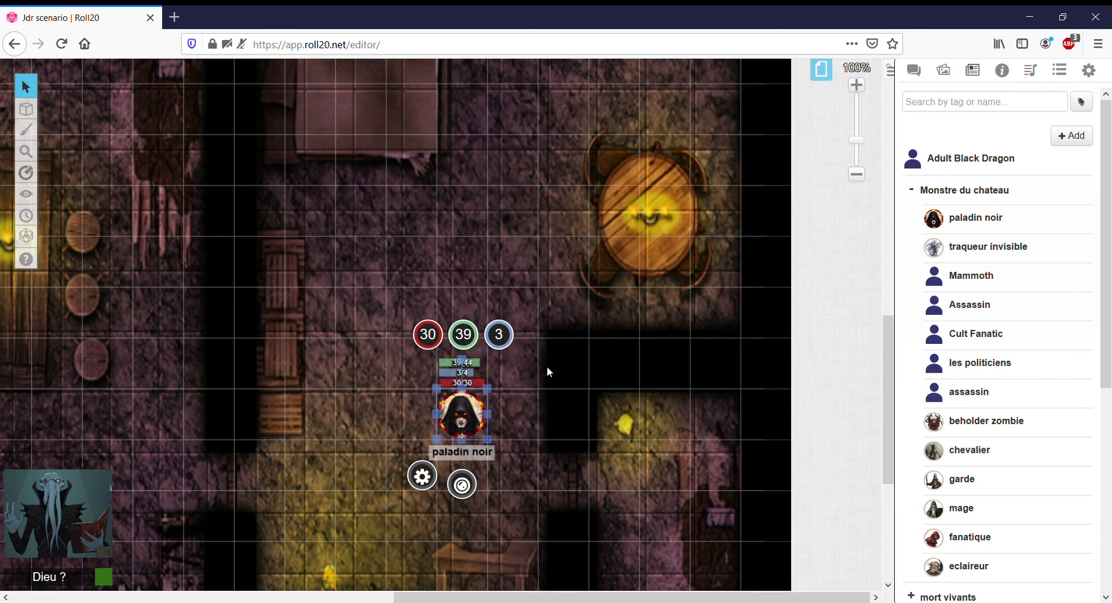
pyautogui.click(560, 378)
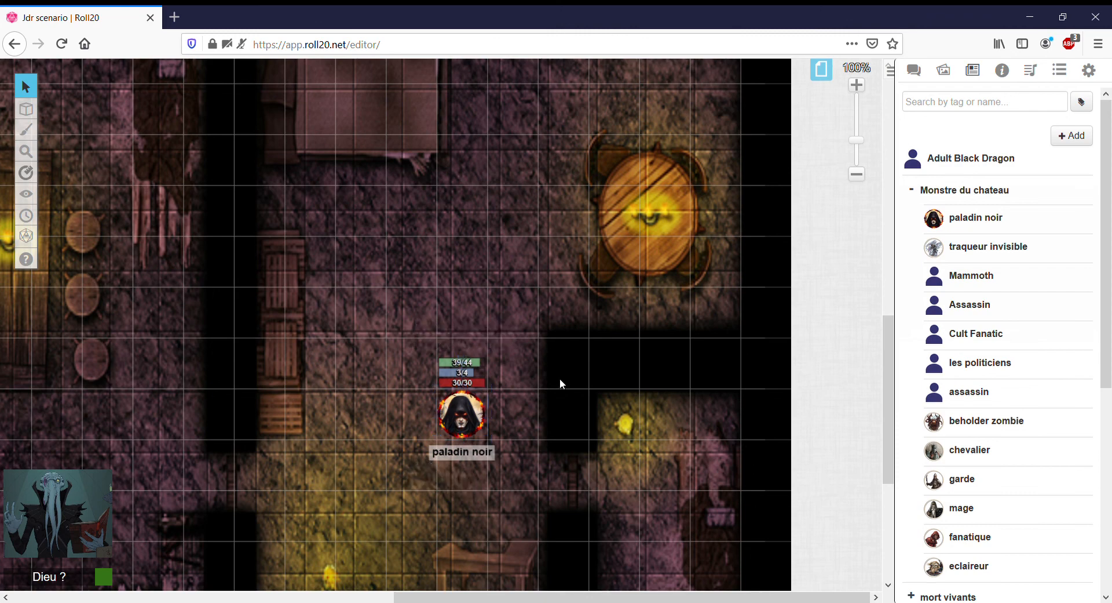